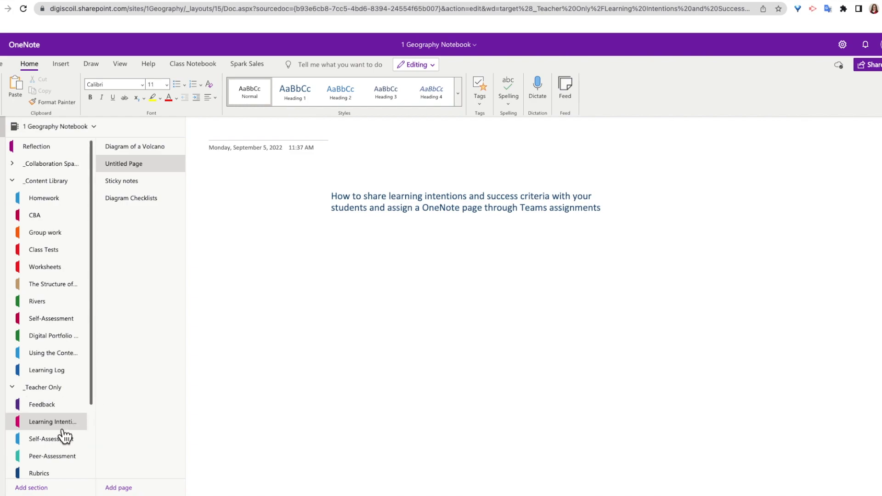
Review the template notes on the Sticky notes and Diagram Checklists pages in the teacher-only Learning Intentions section
left_click(139, 190)
mouse_move(264, 193)
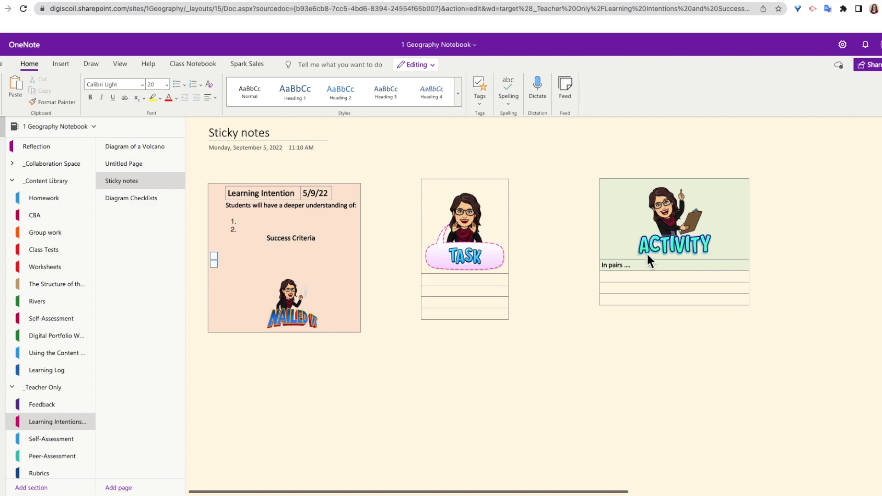
left_click(127, 208)
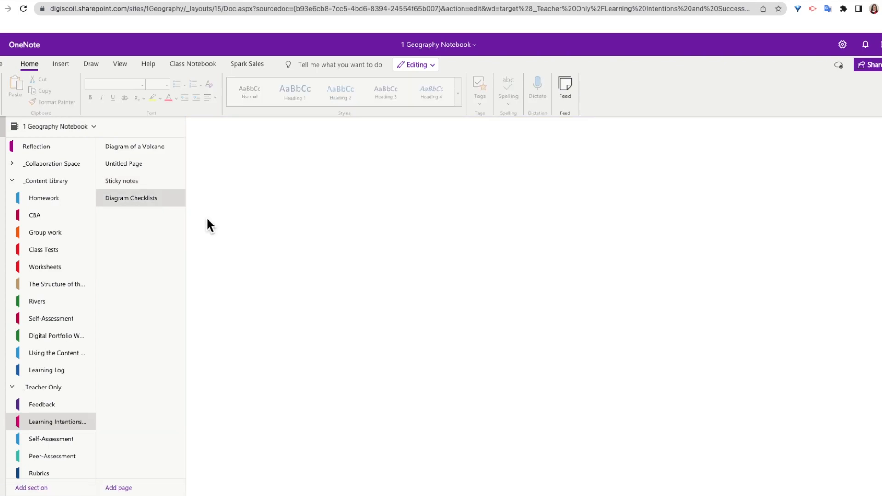
left_click(697, 208)
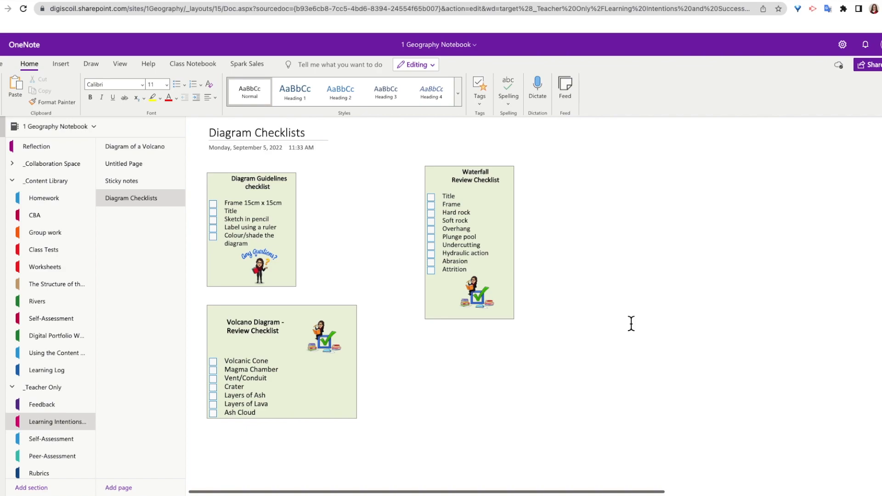
left_click(525, 429)
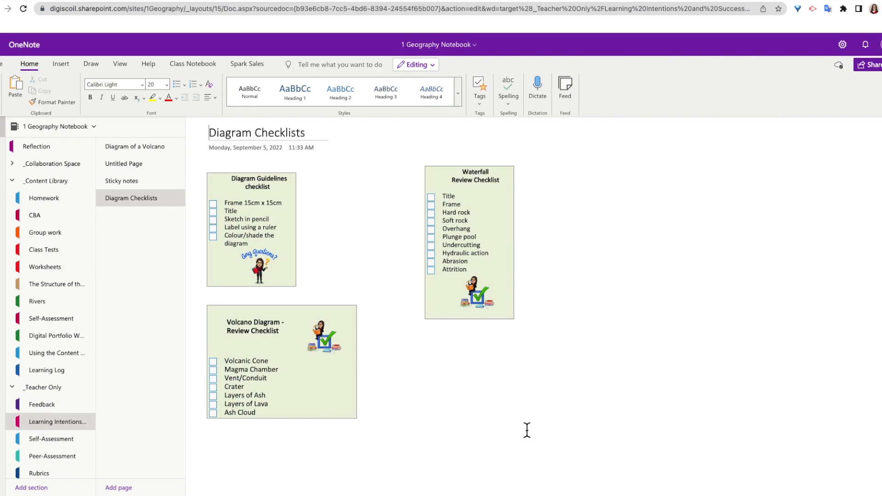
Add a new page titled "Diagram of a volcano" to the Homework section of the Content Library
left_click(41, 205)
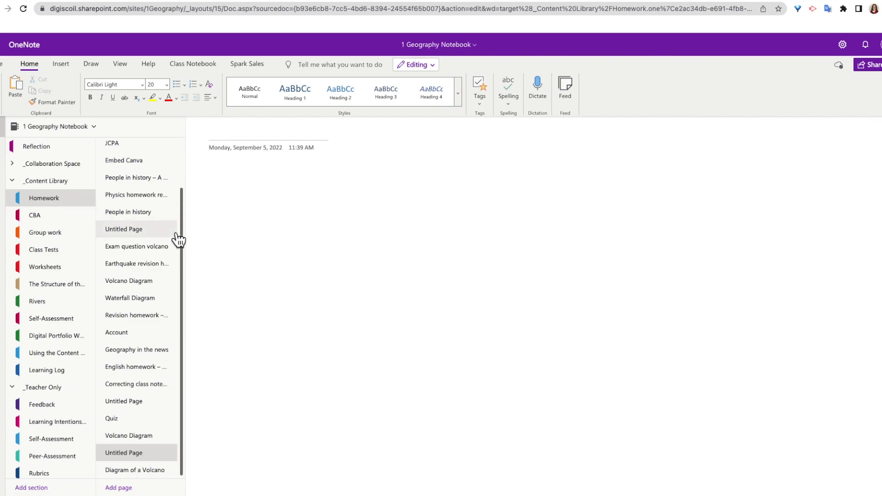
left_click(124, 488)
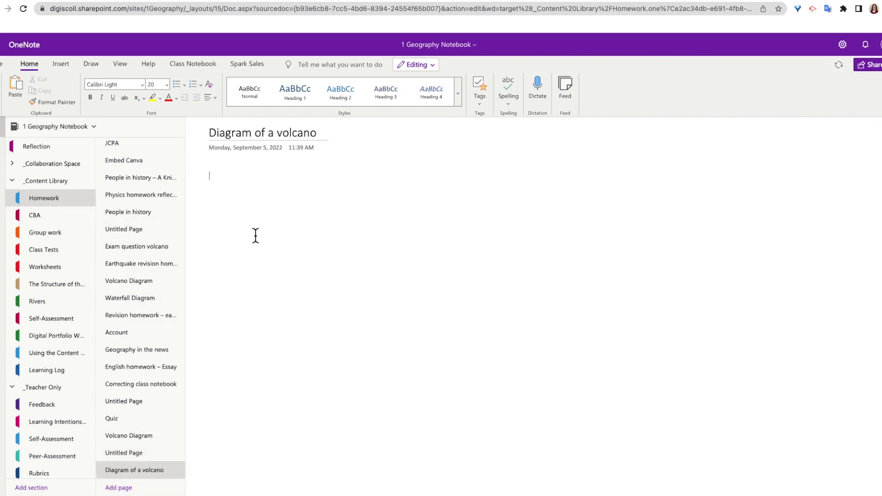
Copy the Learning Intention note from the teacher-only Sticky notes page onto the new "Diagram of a volcano" homework page
left_click(49, 427)
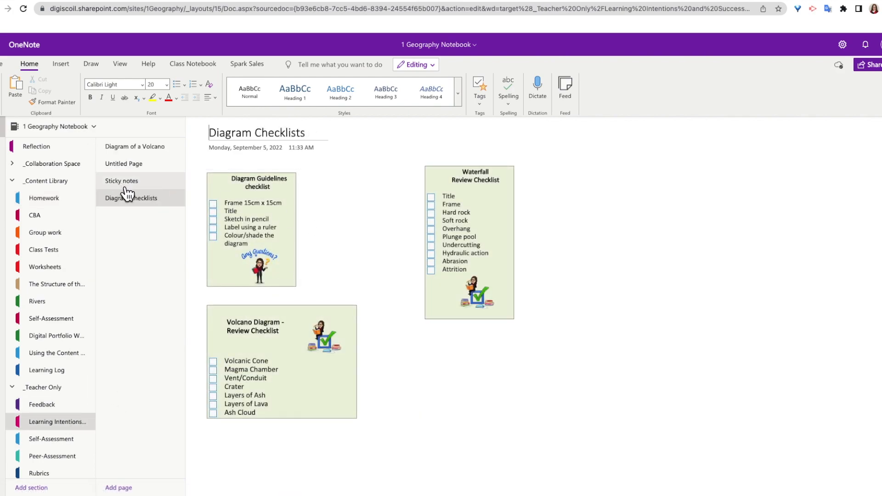
left_click(125, 186)
left_click(299, 172)
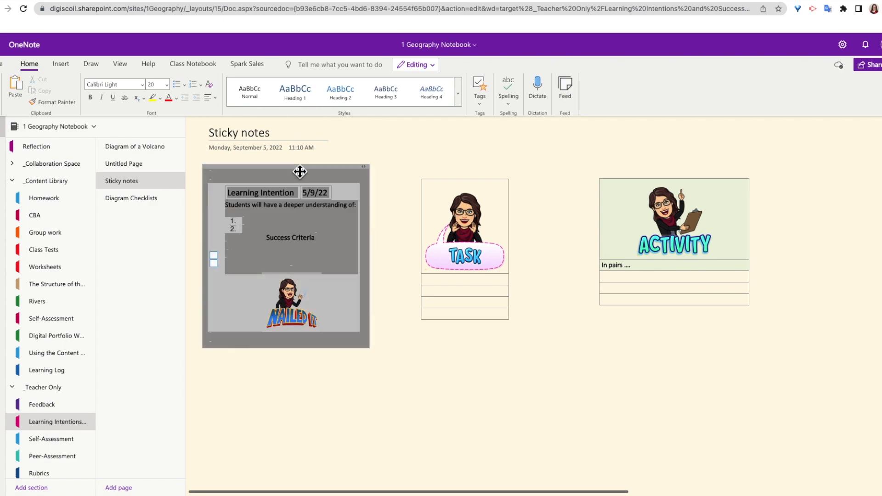
left_click(55, 200)
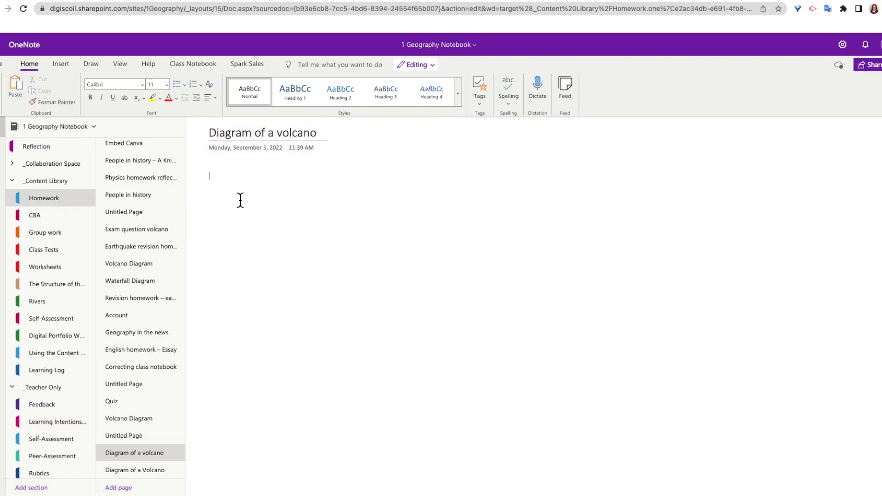
type("Learning Intention\t5/9/22 Students will have a deeper understanding of: 1. 2. Success Criteria")
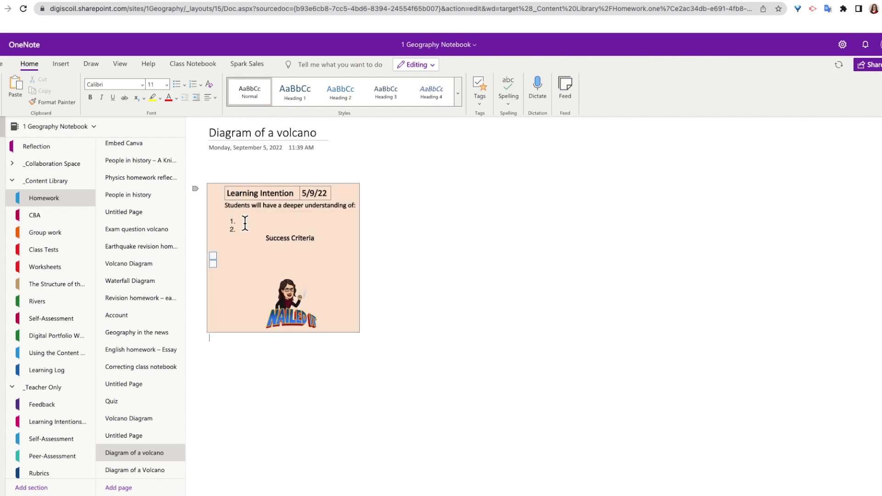
left_click(245, 223)
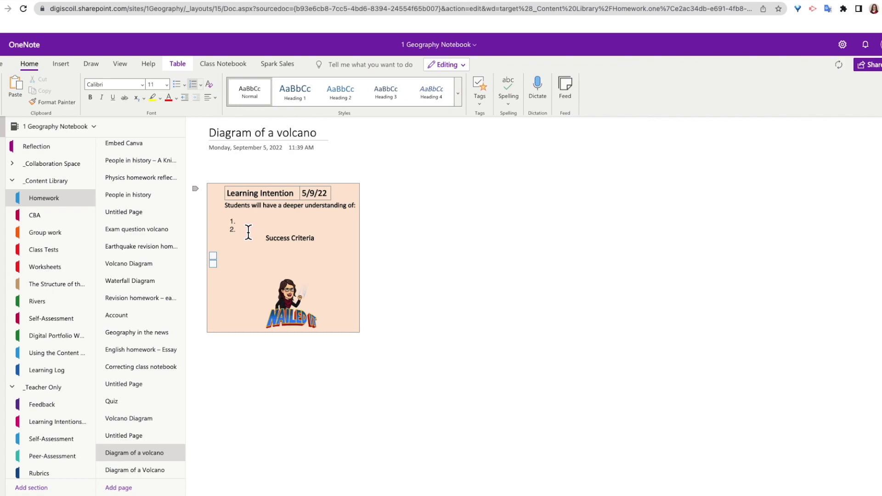
left_click(229, 261)
Copy the TASK note from the Sticky notes page to the homework page and place it beside the Learning Intention note
left_click(56, 426)
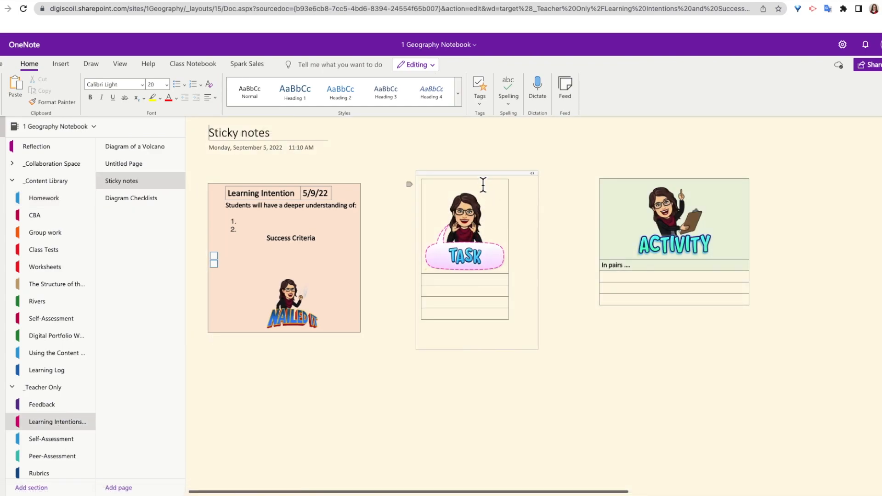
left_click(485, 177)
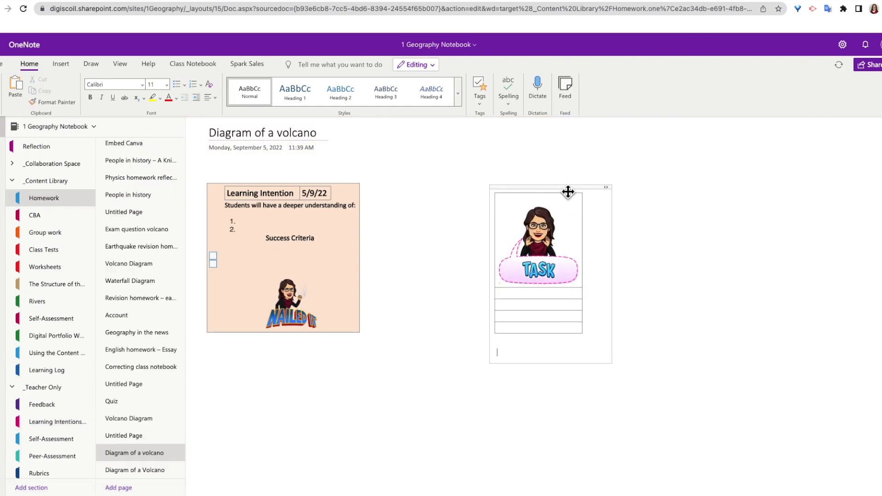
left_click_drag(567, 192, 481, 181)
left_click(631, 211)
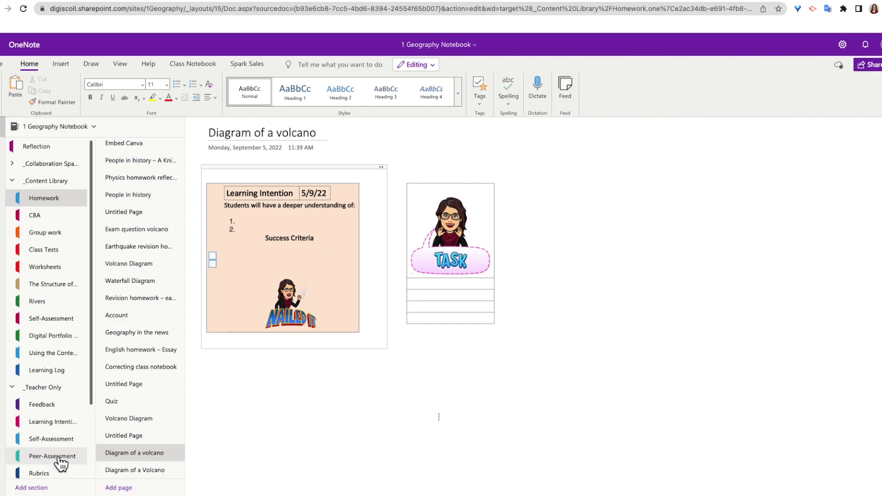
Copy the Diagram Guidelines and Volcano Diagram review checklists from the Diagram Checklists page onto the homework page, beside the TASK note
left_click(56, 429)
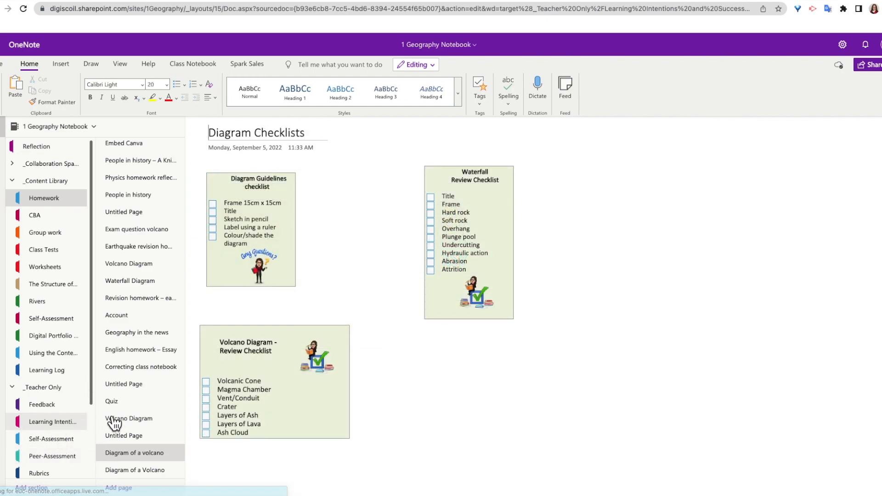
left_click(279, 172)
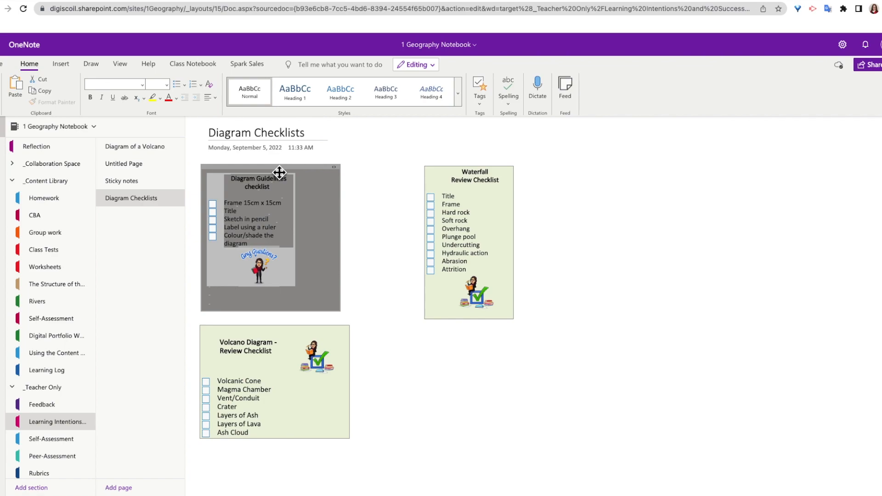
left_click(44, 198)
left_click(614, 196)
key("ctrl+v")
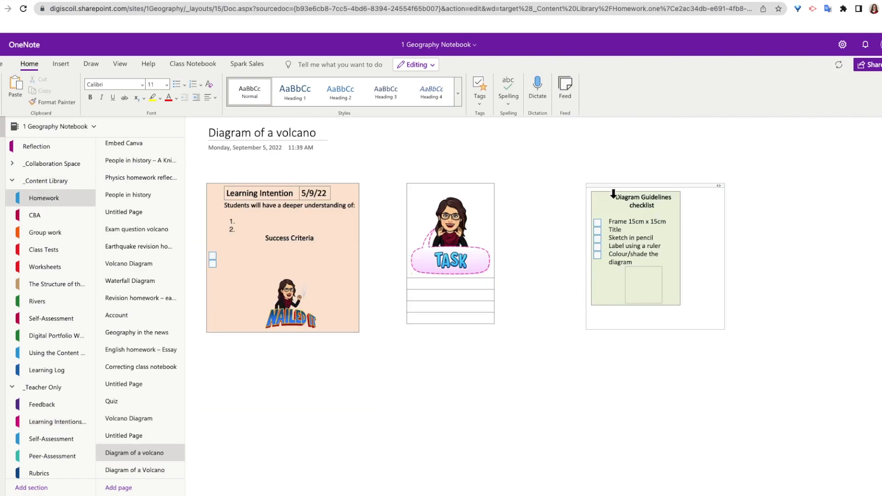
left_click_drag(613, 194, 563, 189)
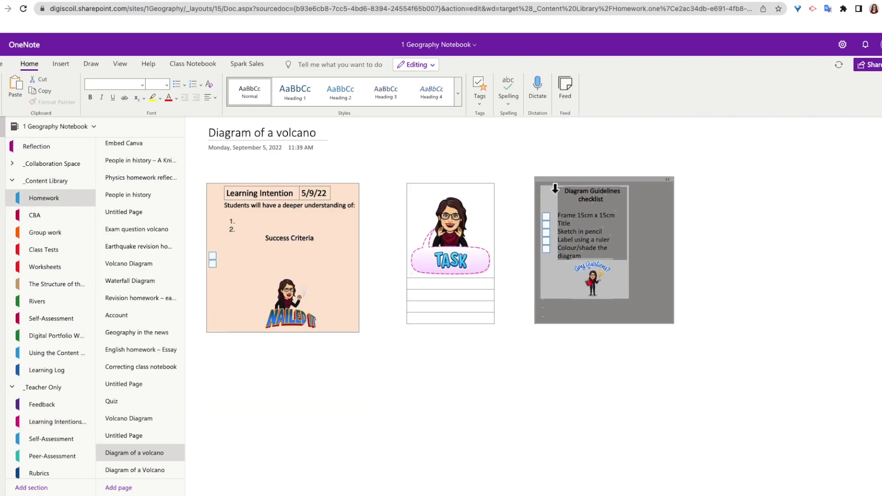
left_click(57, 422)
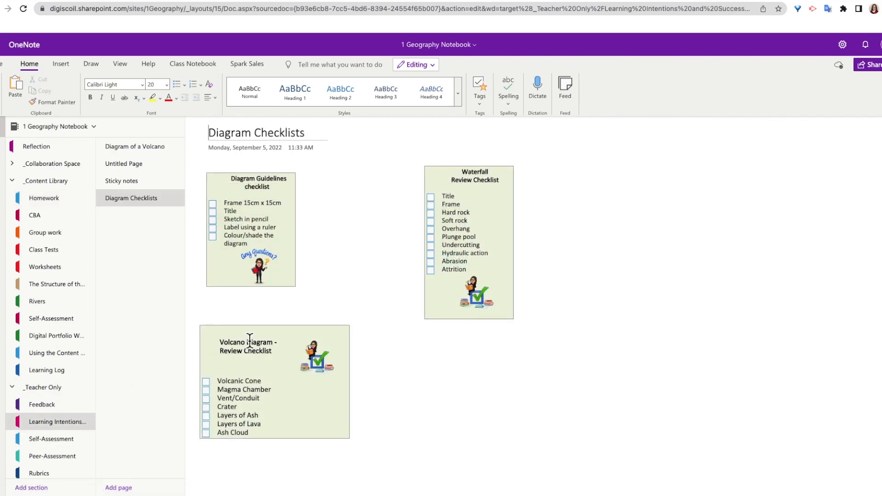
left_click(275, 329)
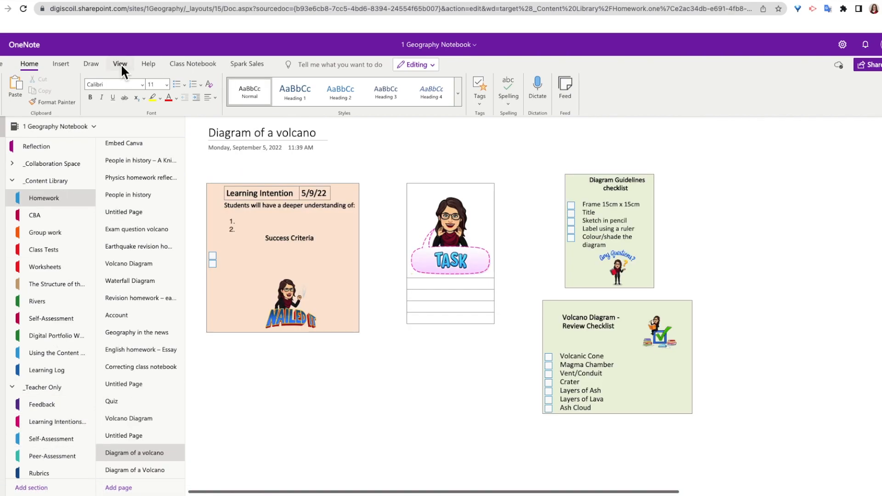
Give the homework page a cream page colour and move the Diagram Guidelines checklist closer to the TASK note
left_click(121, 64)
left_click(104, 83)
left_click(122, 152)
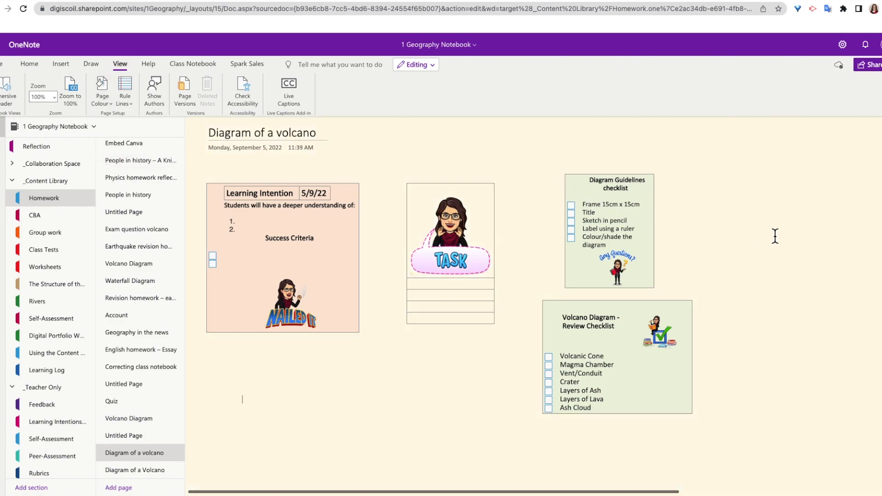
mouse_move(656, 173)
left_mouse_down()
mouse_move(640, 174)
mouse_move(661, 187)
left_mouse_up()
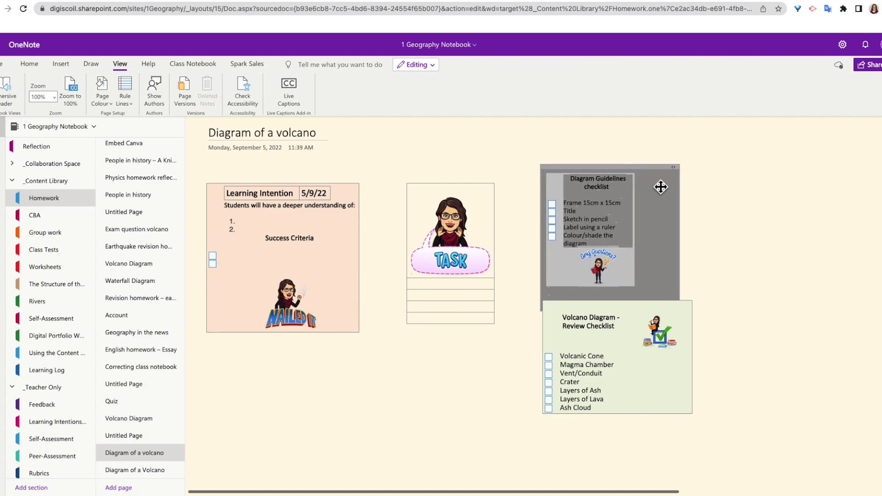
left_click(756, 269)
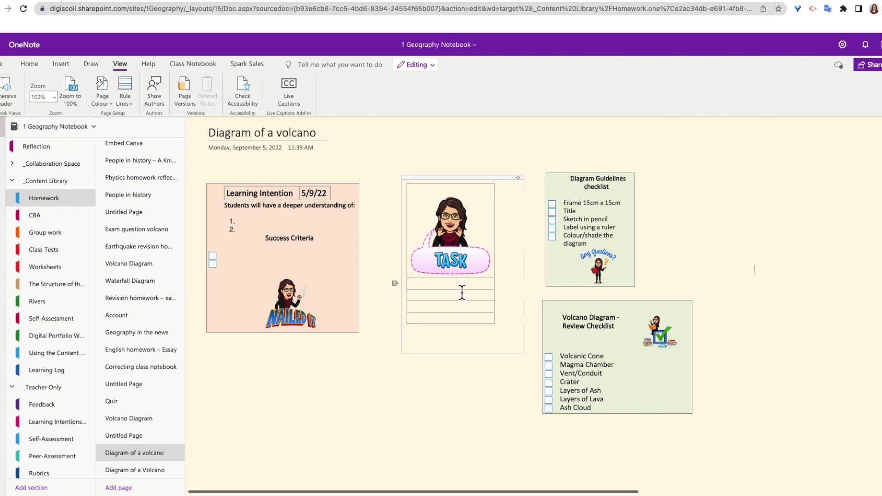
On the completed "Diagram of a Volcano" page, draw black pen arrows from task 3 to the guidelines checklist and from task 4 to the review checklist
left_click(138, 470)
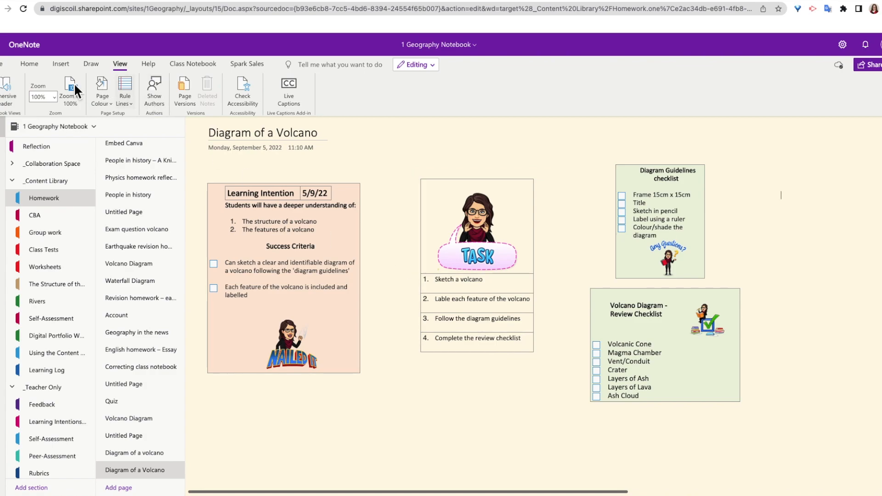
left_click(95, 63)
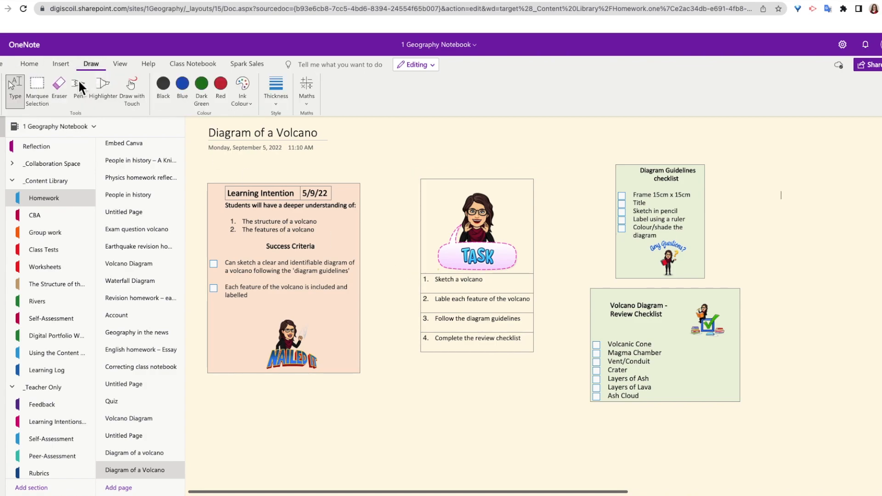
left_click(78, 84)
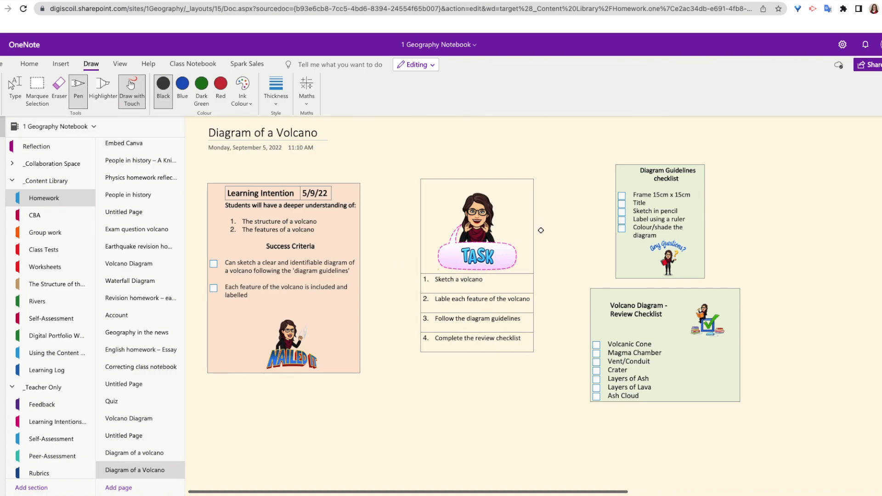
left_click_drag(556, 315, 617, 260)
left_click_drag(527, 341, 583, 343)
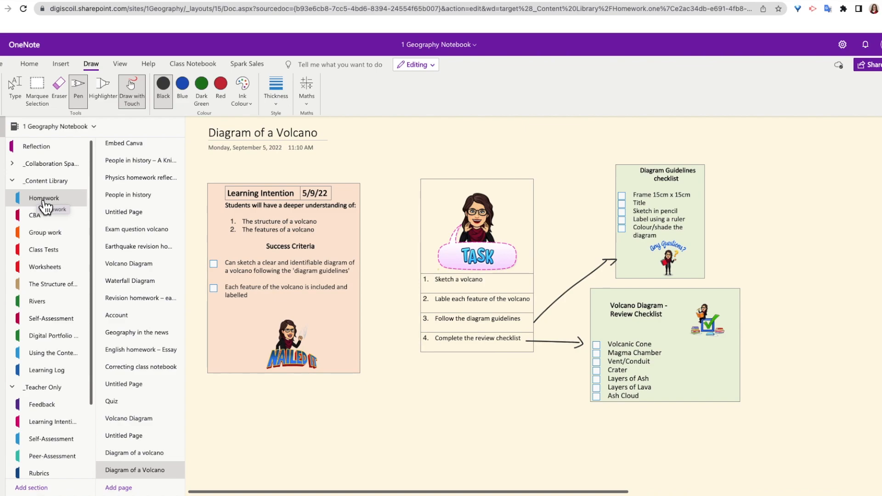
Switch to Microsoft Teams and create a new assignment for the 1 Geography class
scroll(177, 275, "up", 1)
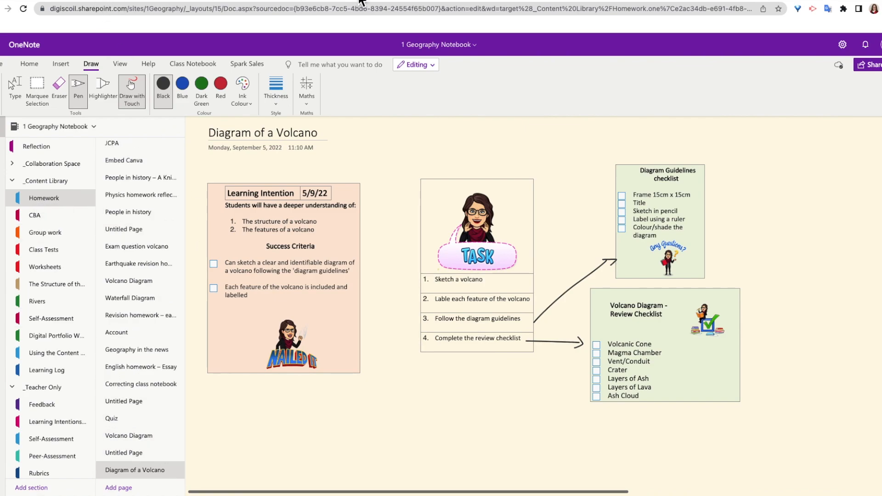
left_click(449, 2)
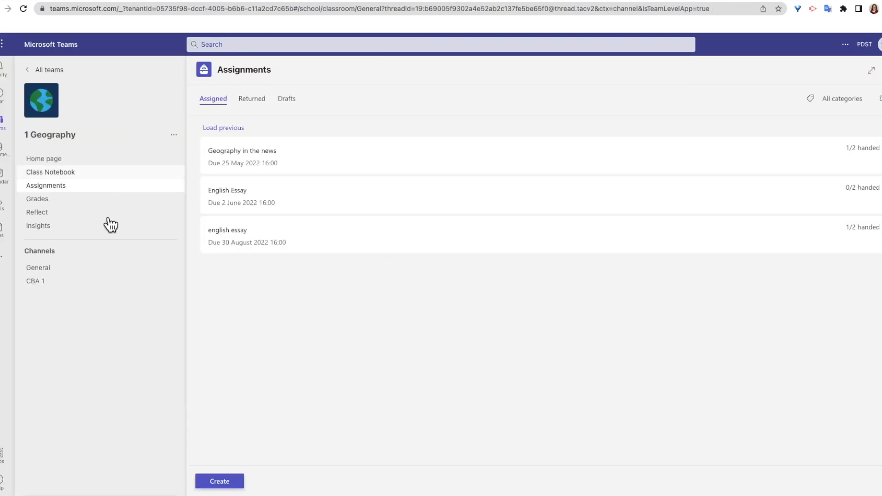
left_click(225, 482)
left_click(247, 447)
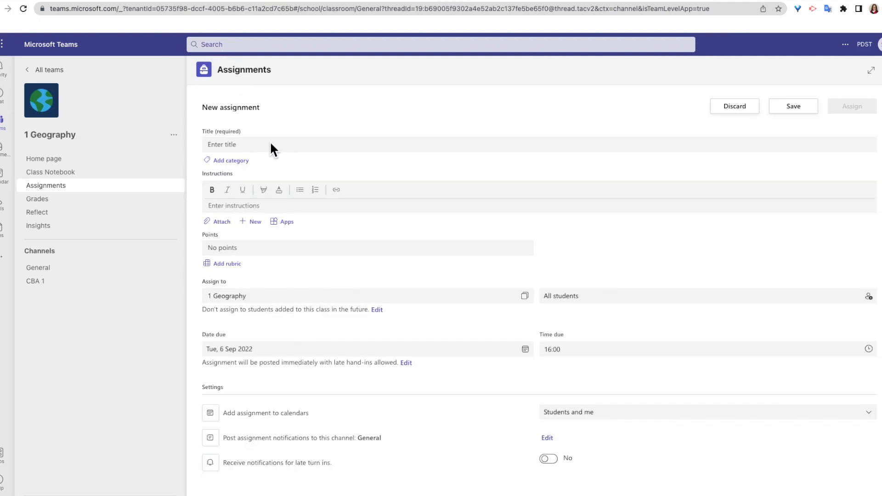
Title the assignment "Diagram of a volcano" and enter the instructions "Follow the instructions on the OneNote page"
left_click(266, 145)
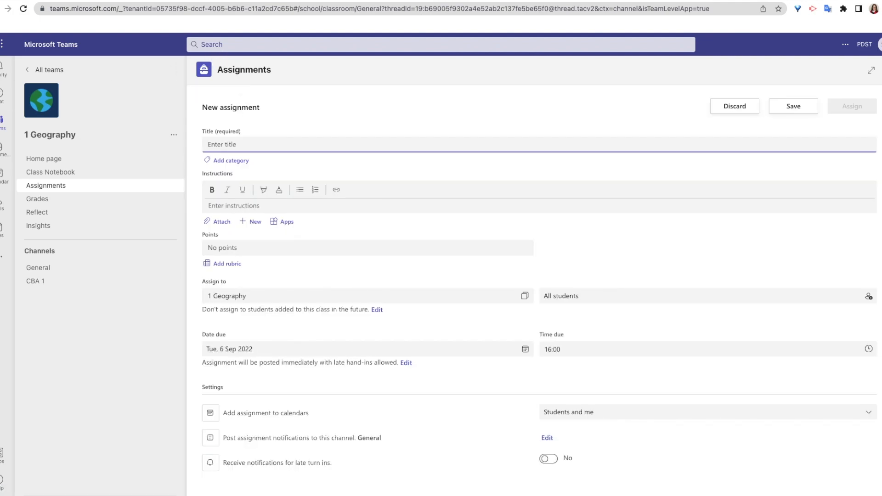
type("Diagram of a volcano")
left_click(247, 207)
type("Follow the instructions on the OneNote page")
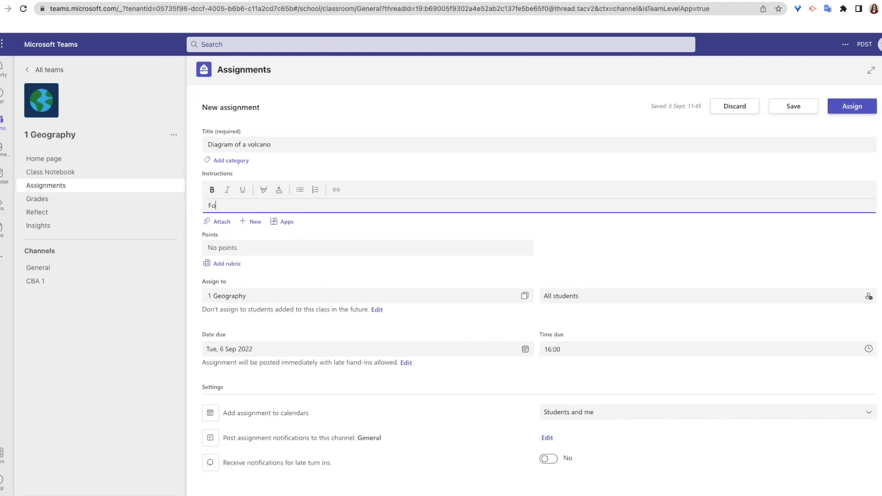
Attach the "Diagram of a Volcano" page from the Class Notebook's _Content Library Homework section to the assignment
left_click(222, 223)
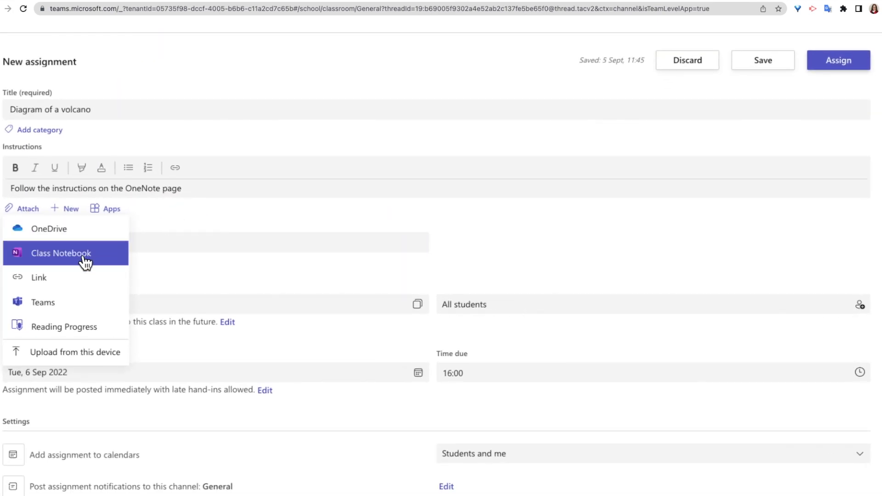
left_click(80, 258)
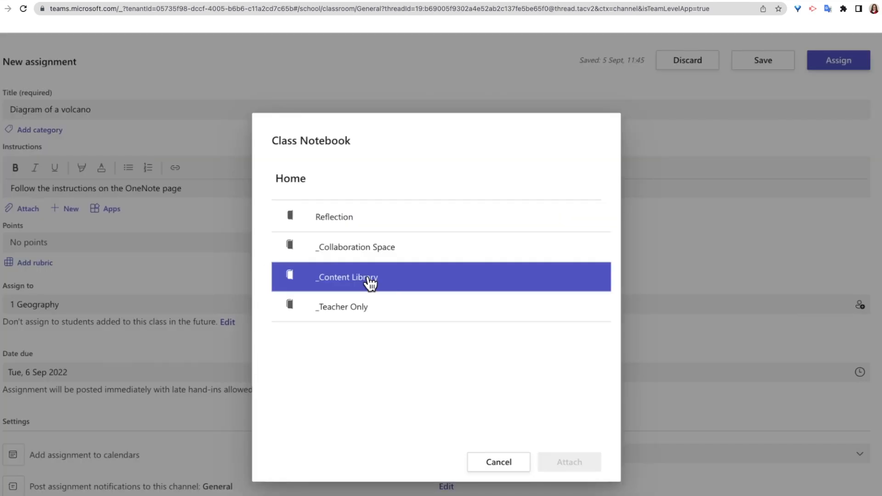
left_click(356, 283)
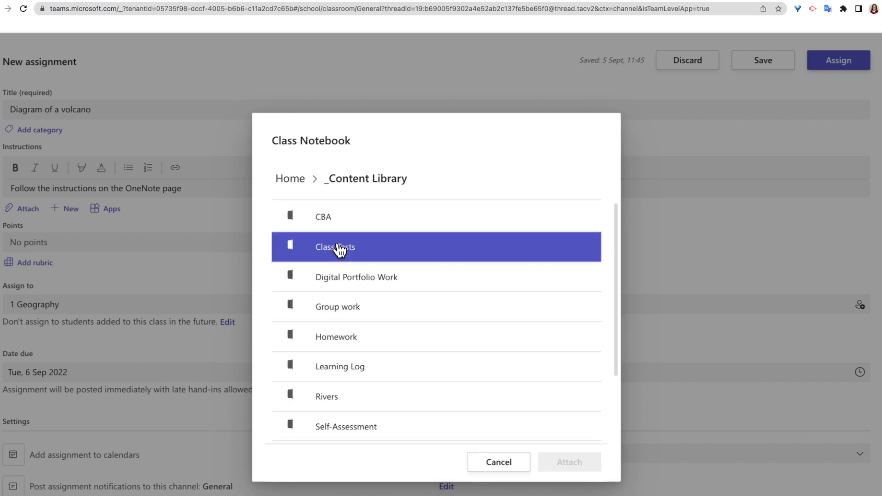
left_click(355, 344)
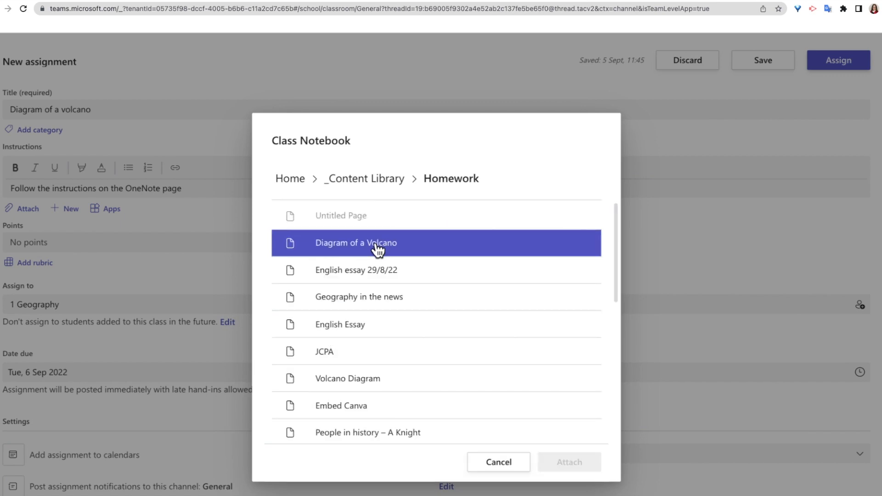
left_click(380, 246)
left_click(591, 470)
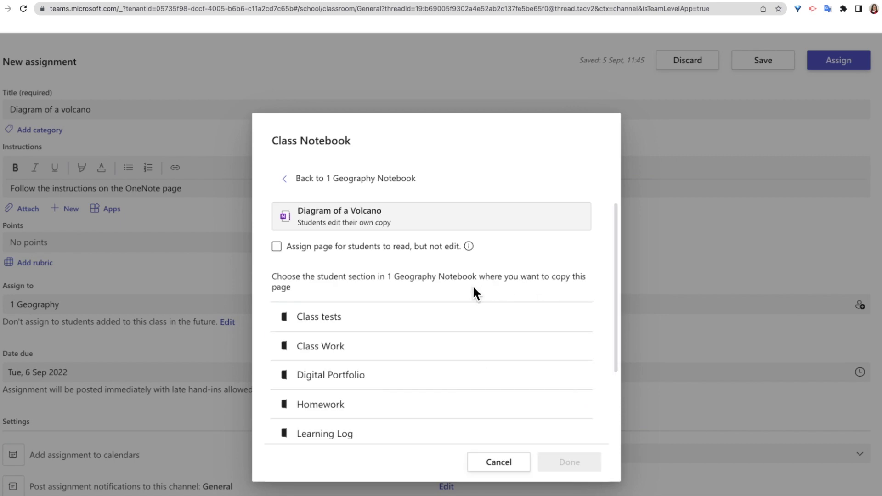
Choose Homework as the student section for the page copy and assign the assignment to the 1 Geography class
left_click(320, 416)
left_click(588, 473)
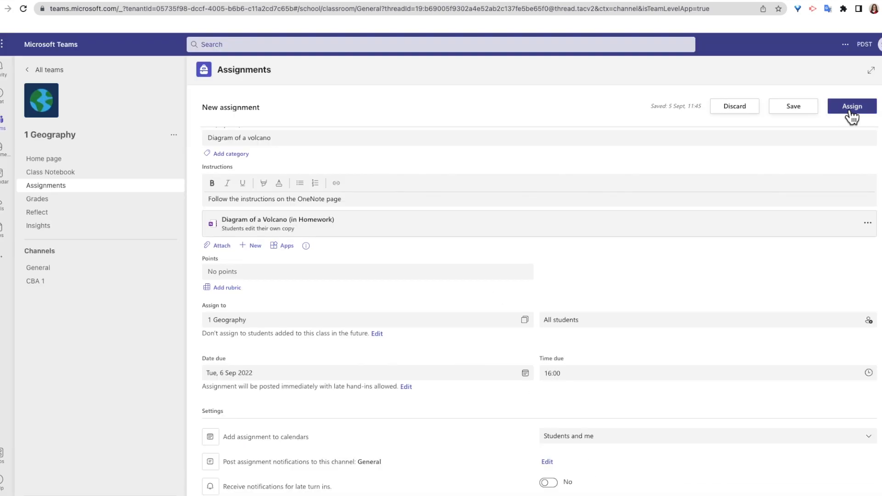
left_click(850, 112)
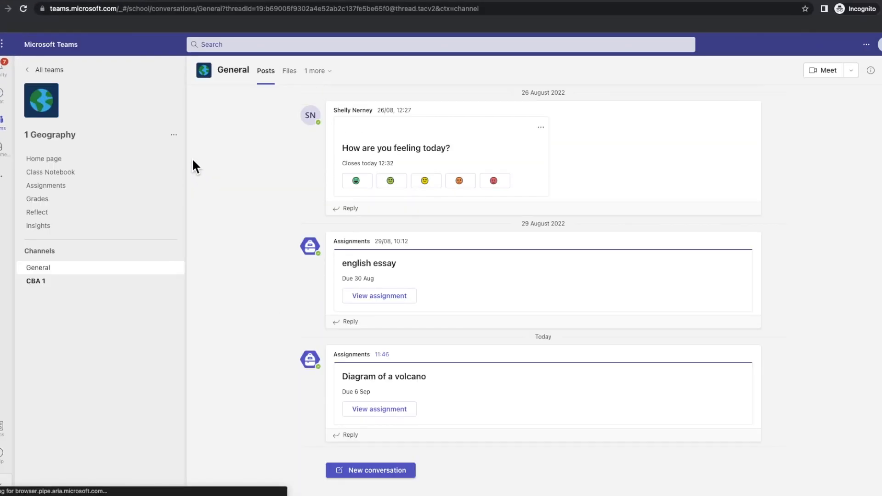
In the student's Teams view, open the "Diagram of a Volcano" page from the new assignment and view its picture insertion options
left_click(394, 410)
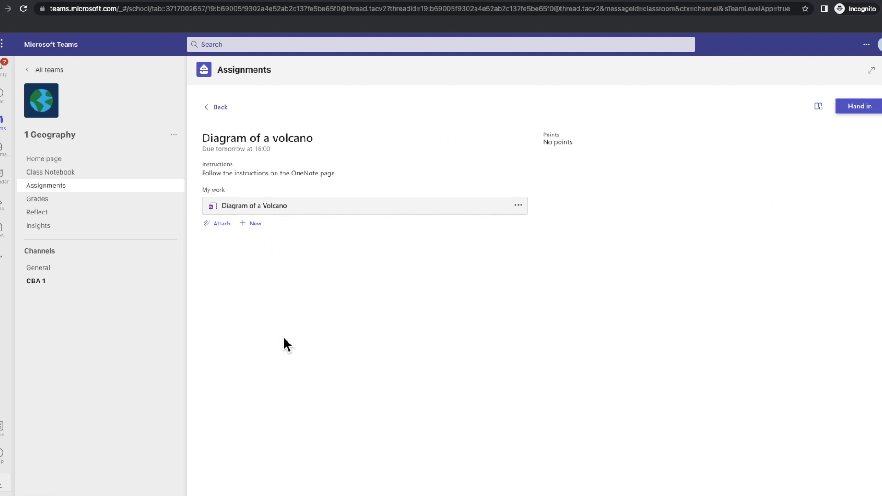
left_click(263, 211)
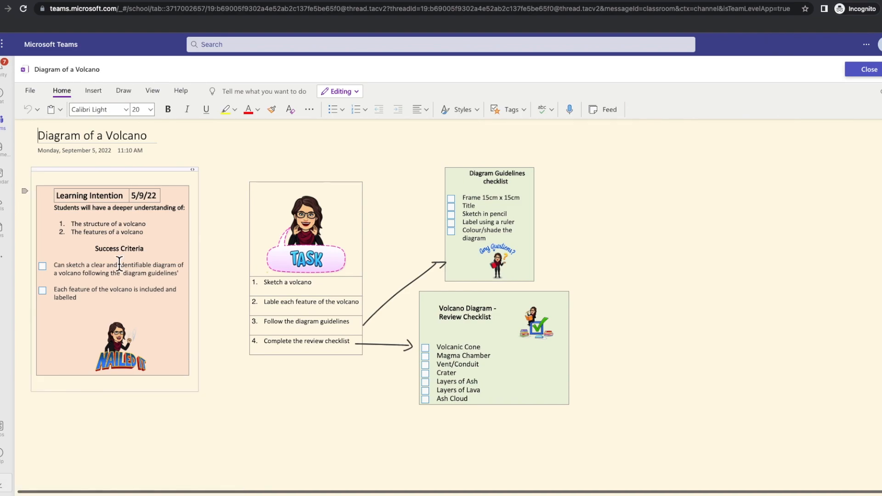
left_click(92, 93)
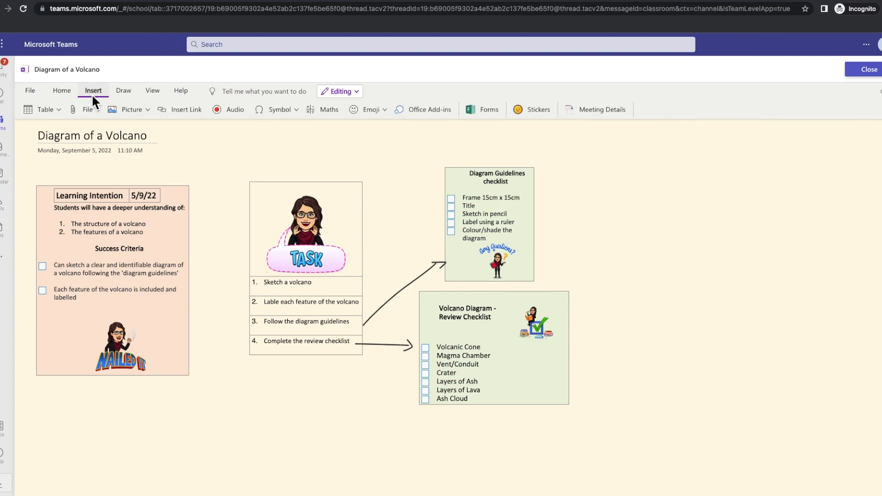
left_click(118, 113)
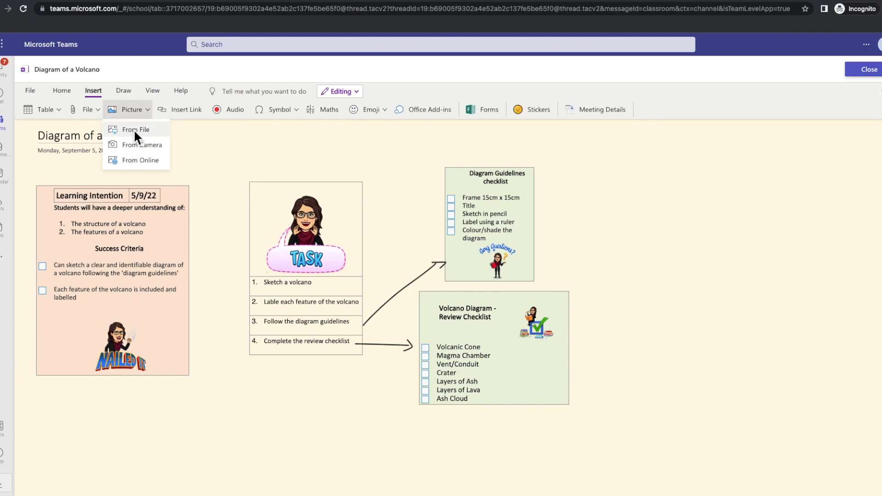
left_click(137, 442)
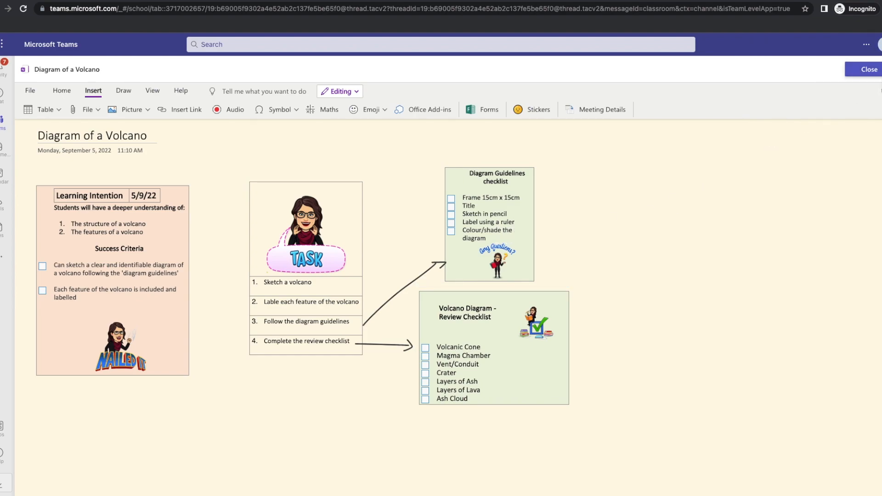
Close the student's OneNote page and hand in the "Diagram of a volcano" assignment
left_click(876, 74)
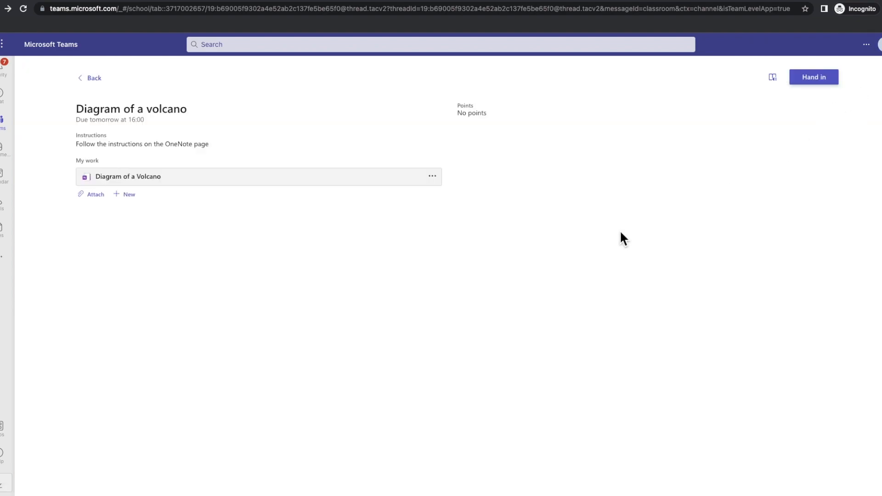
left_click(851, 108)
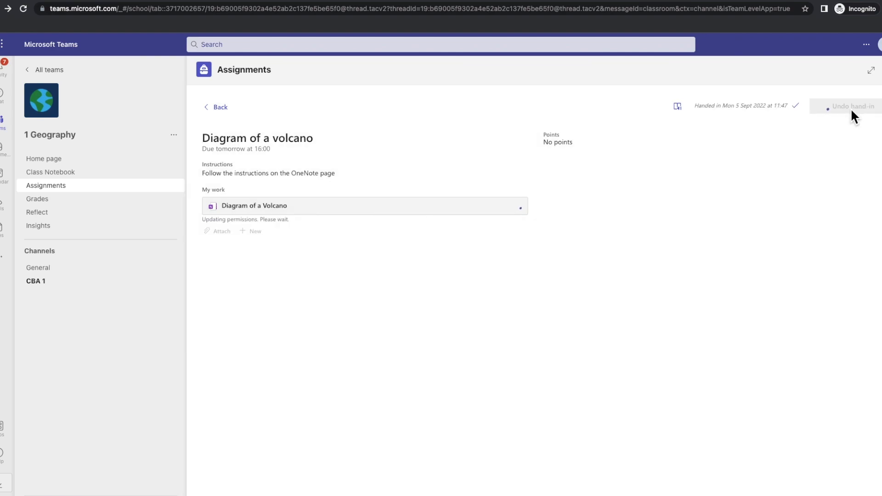